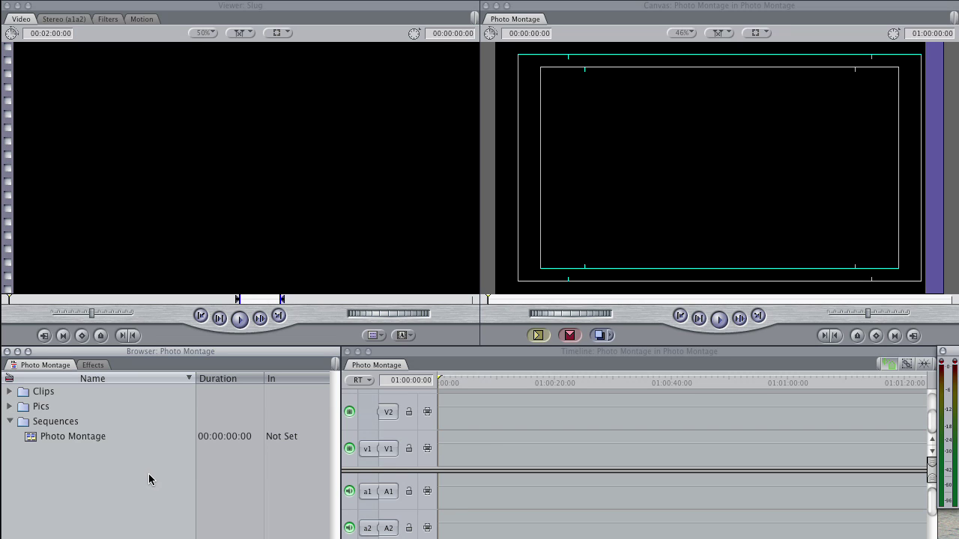
- Marquee-select photo_001 through photo_010 in the Pics bin and overwrite them onto V1 of Photo Montage
click(11, 407)
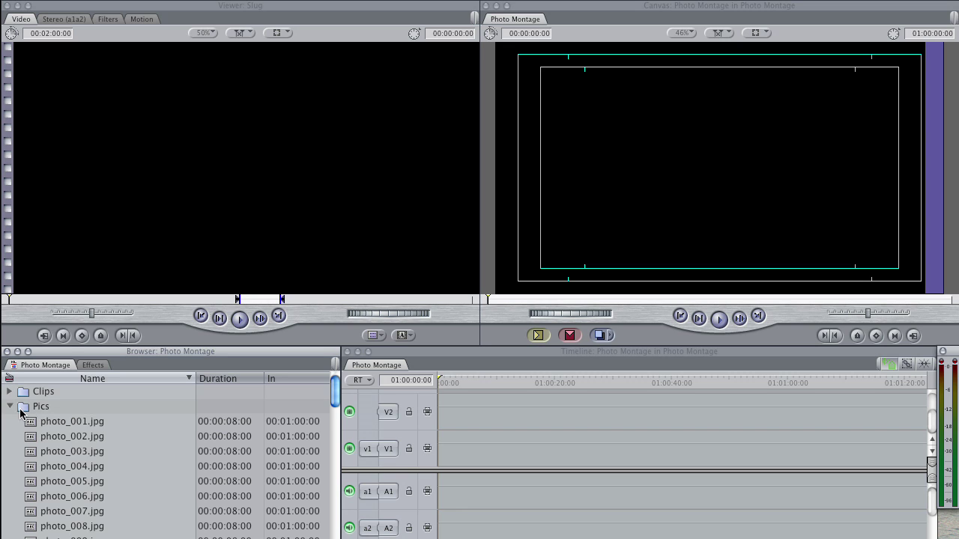
scroll(328, 403, down, 1)
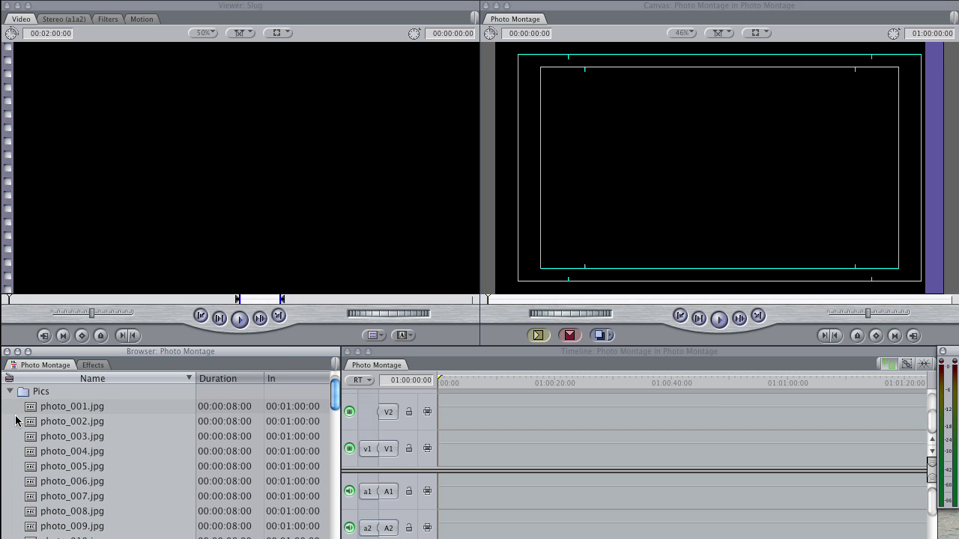
drag(16, 403, 66, 538)
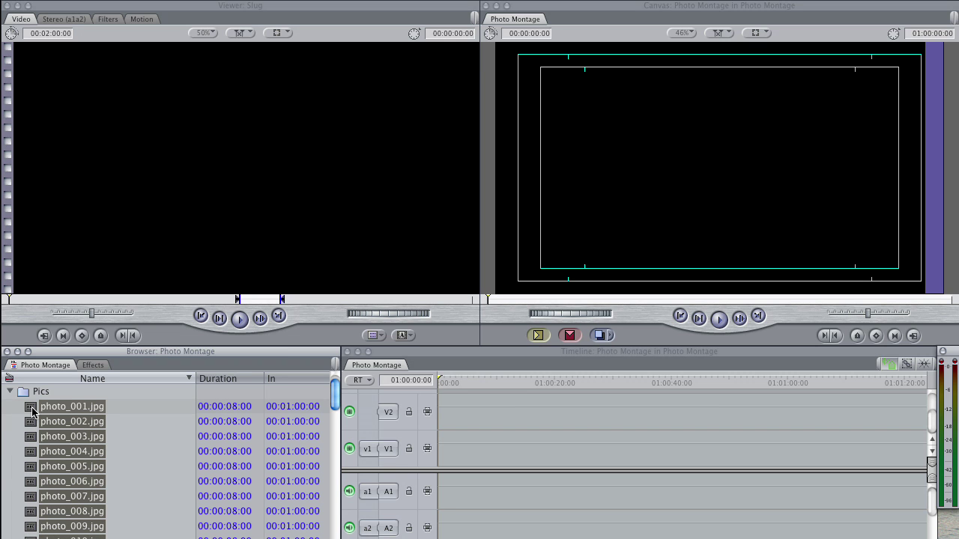
drag(30, 409, 364, 488)
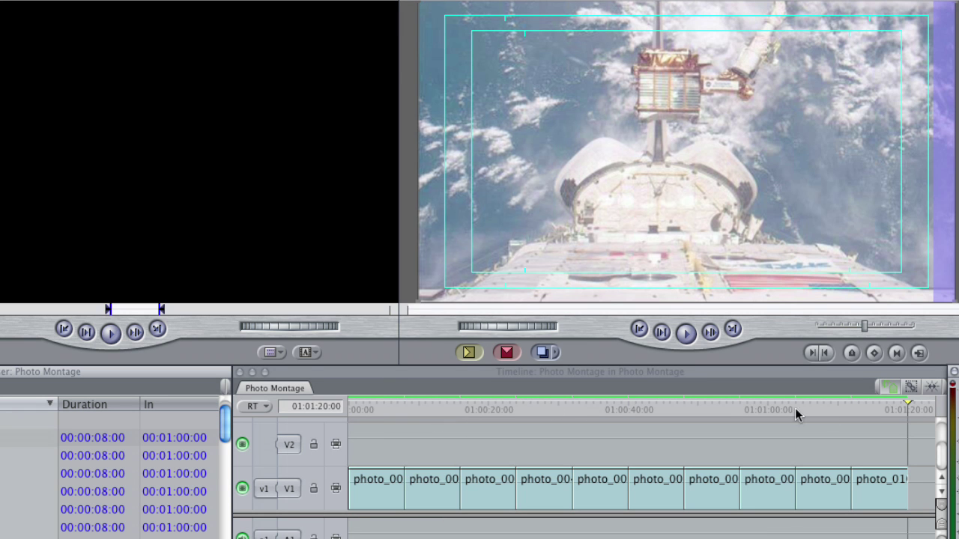
- Shorten the first still by ripple-deleting from an In point at 01:00:05:19
drag(862, 405, 318, 422)
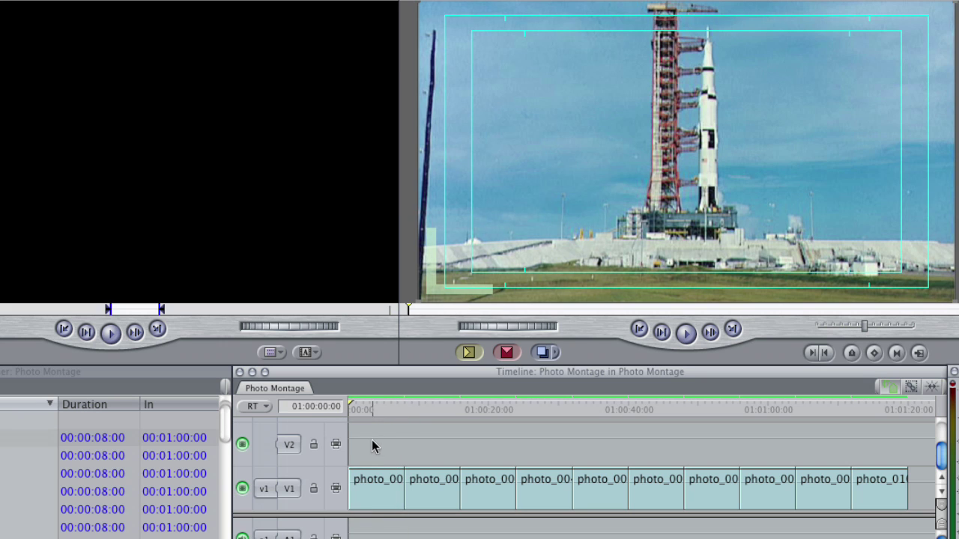
drag(370, 409, 389, 411)
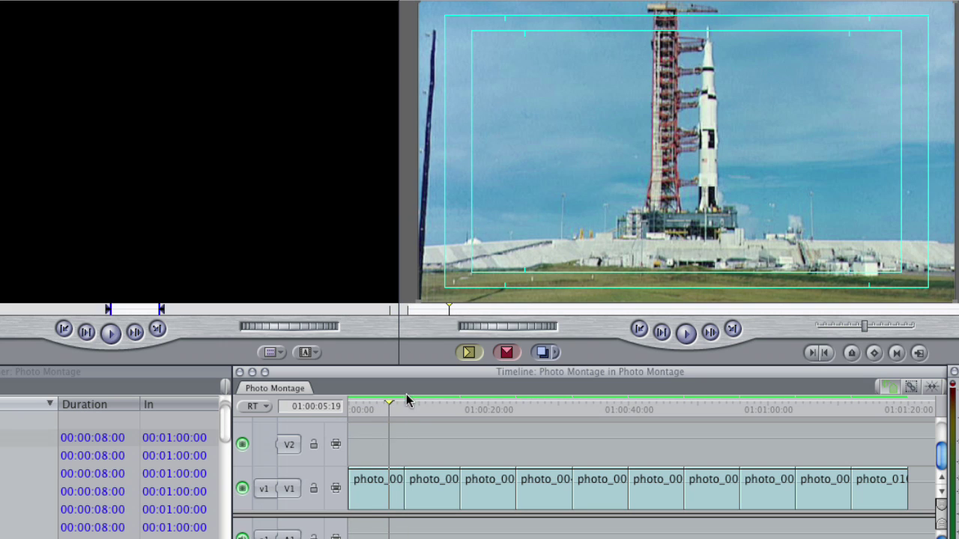
key(x)
key(i)
key(shift+Delete)
- Shorten the second still from 01:00:11:05, then select all photo clips on V1
click(424, 404)
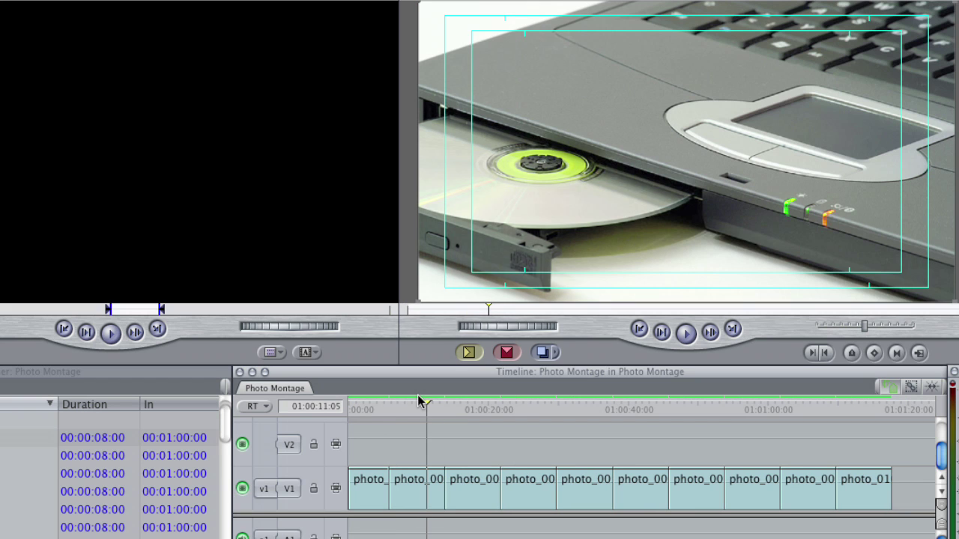
key(x)
key(i)
key(shift+Delete)
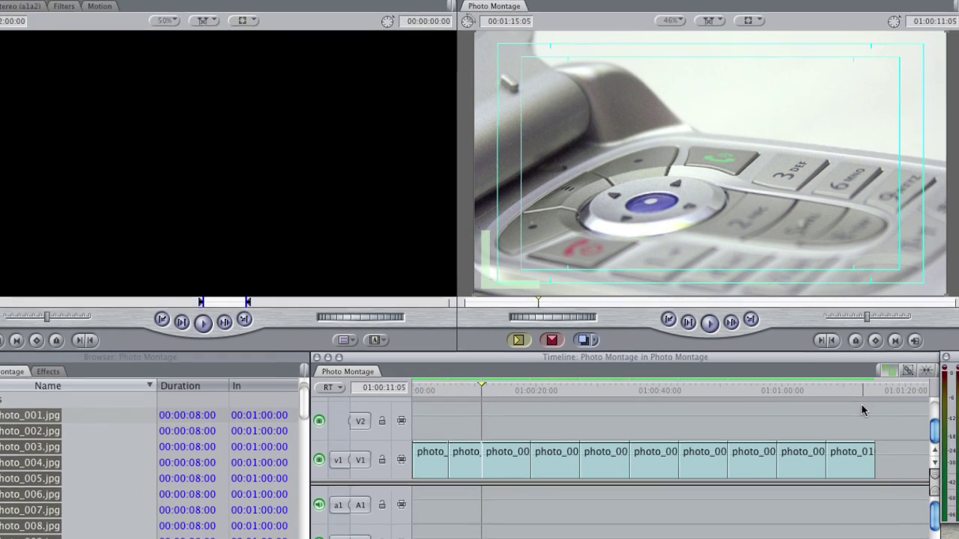
drag(858, 427, 317, 527)
- Delete the selected clips, then set Editing preferences' Still/Freeze Duration to 00:00:05:00
key(Delete)
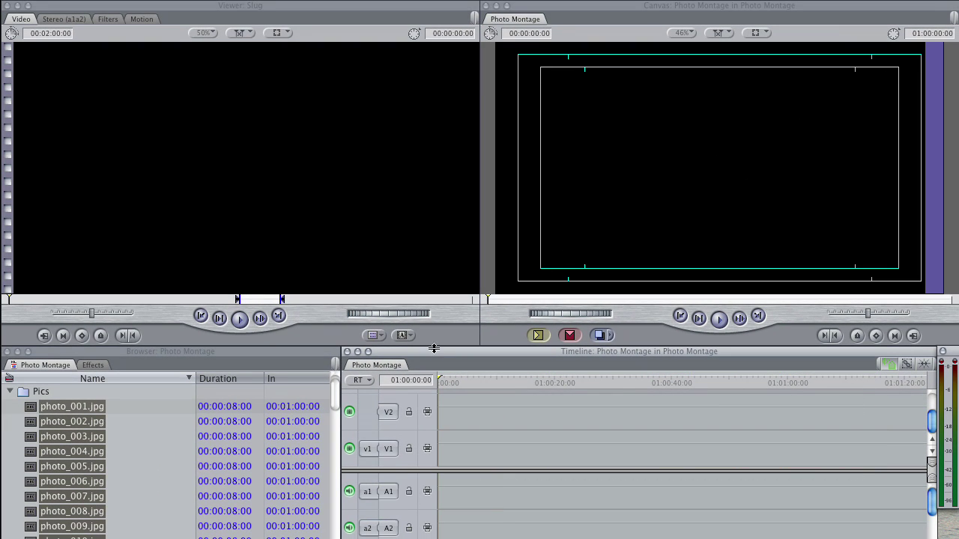
click(10, 391)
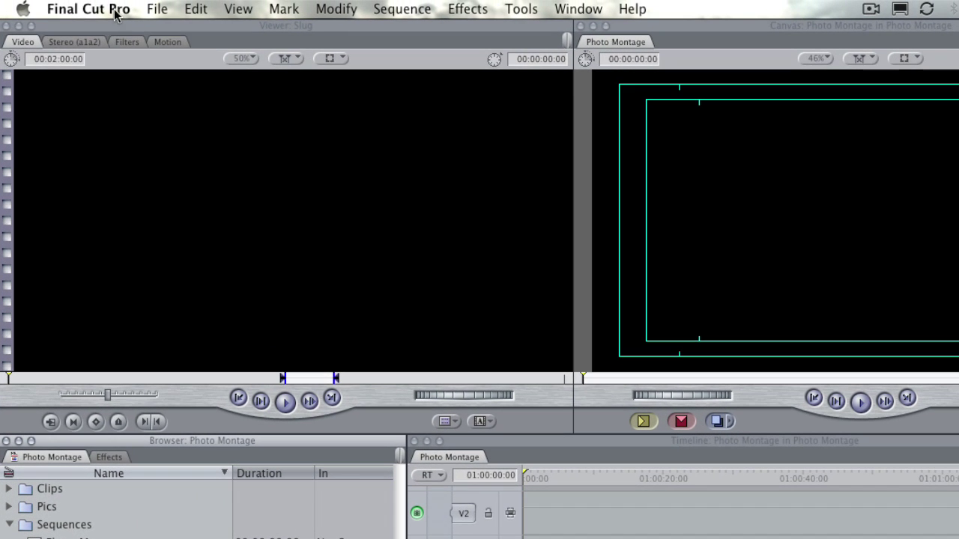
click(95, 6)
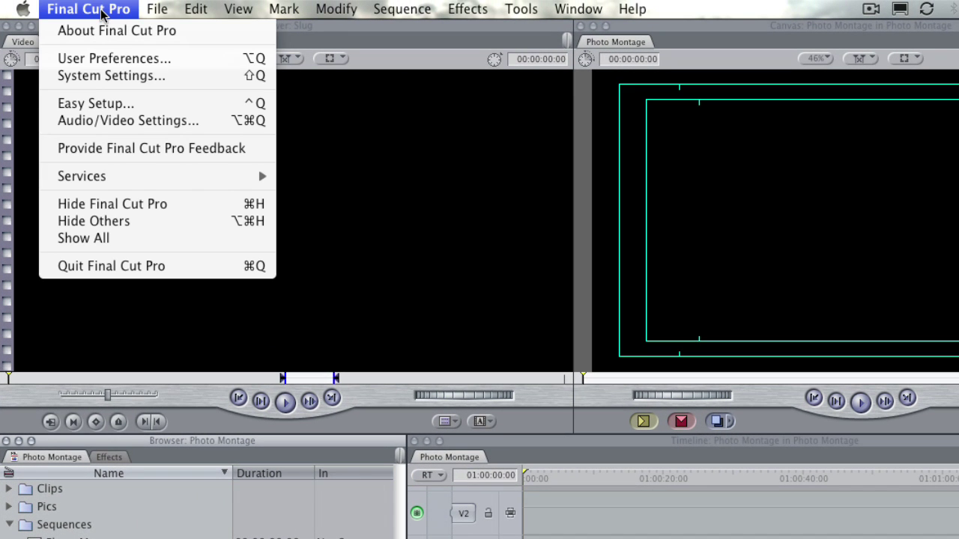
click(119, 57)
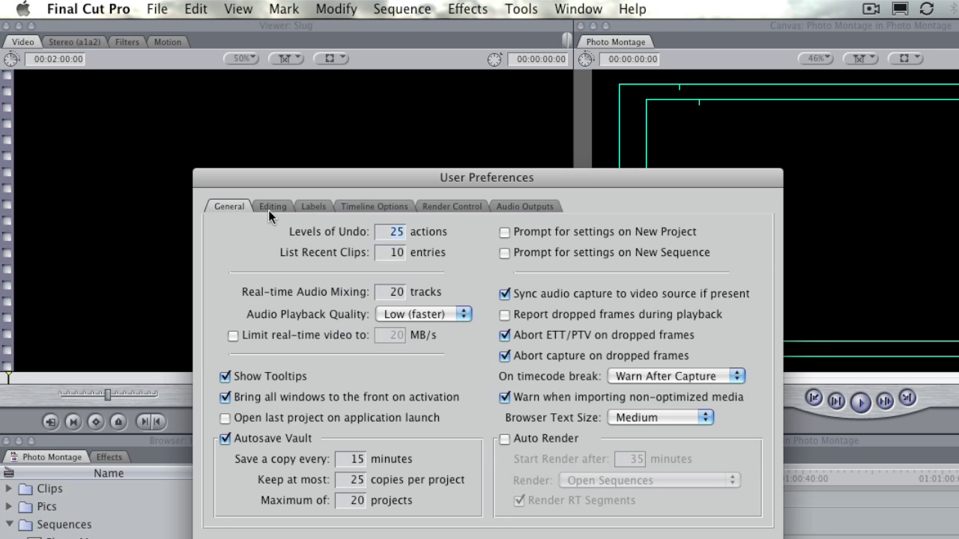
click(272, 205)
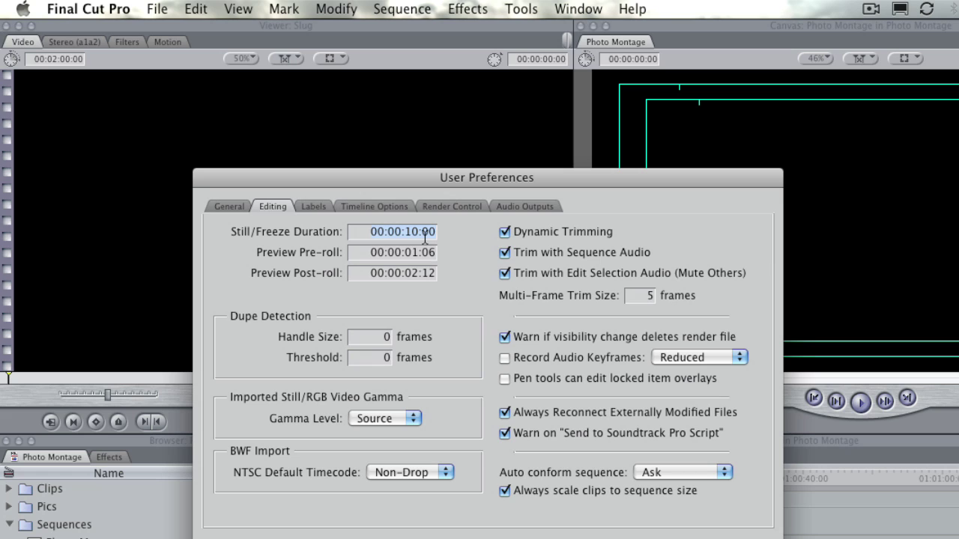
text(5)
key(Return)
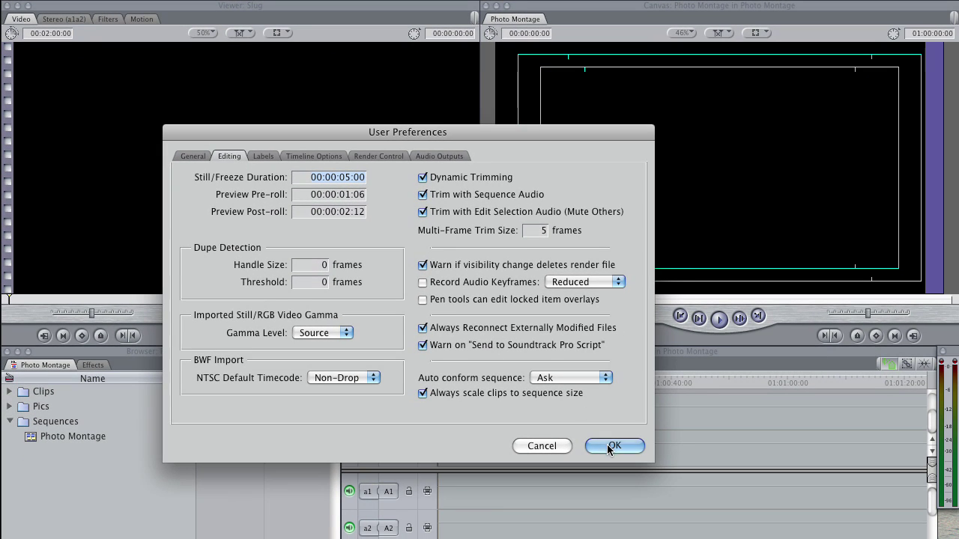
- Keep the 5-second still duration and delete all the 8-second photo clips from the Pics bin
click(607, 445)
click(9, 406)
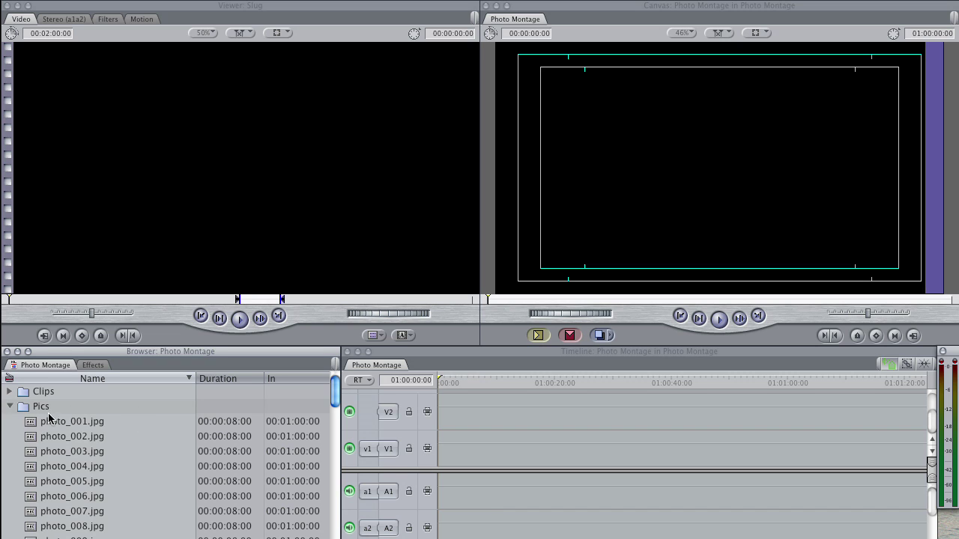
click(240, 426)
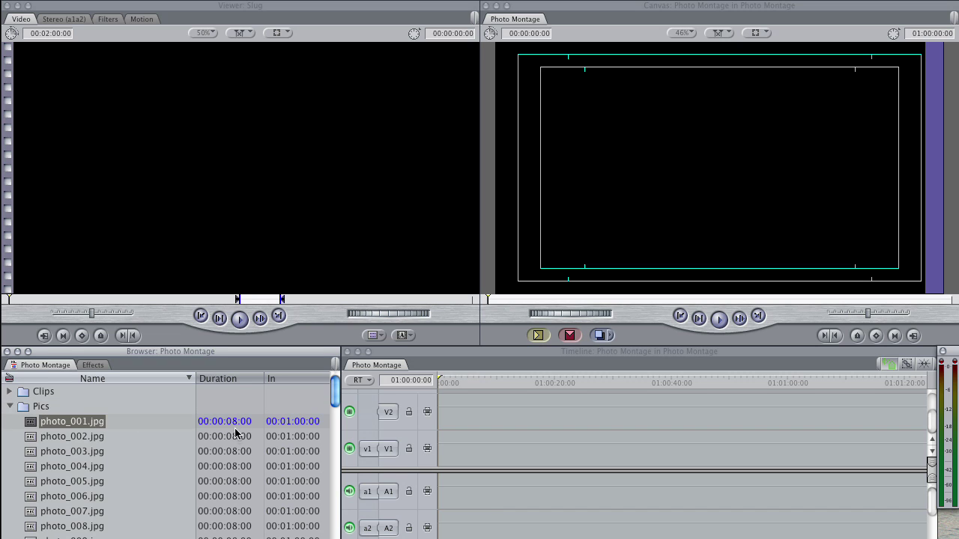
key(Down)
key(Down)
key(Up)
key(Up)
key(Down)
key(Down)
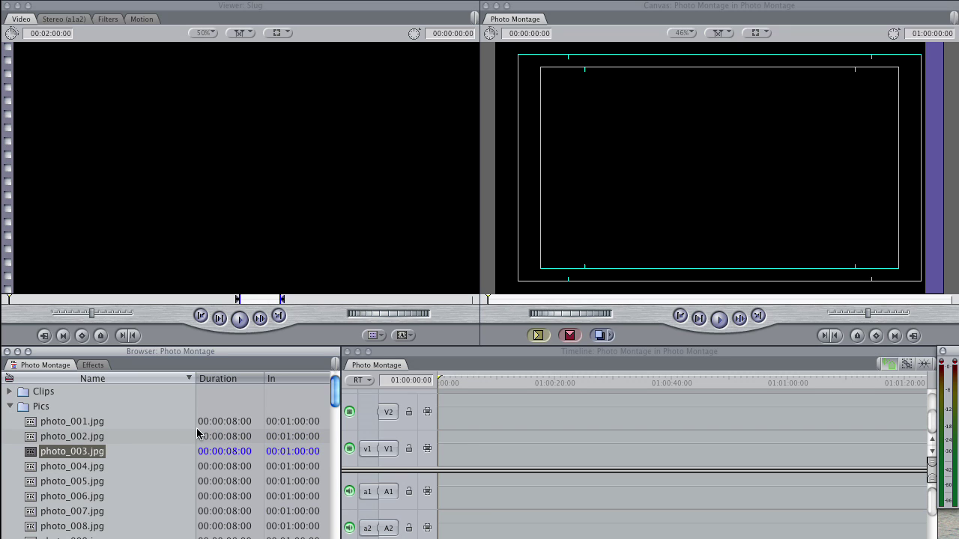
click(11, 409)
click(11, 408)
drag(16, 421, 57, 533)
key(Delete)
click(51, 412)
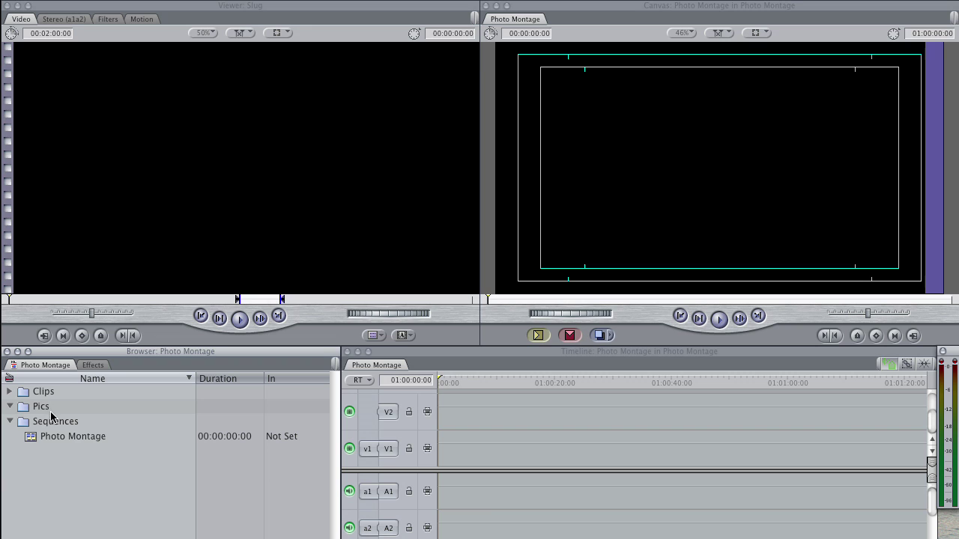
- Drag photo_001–photo_010 from Finder's pics resized folder into the Pics bin
key(super+Tab)
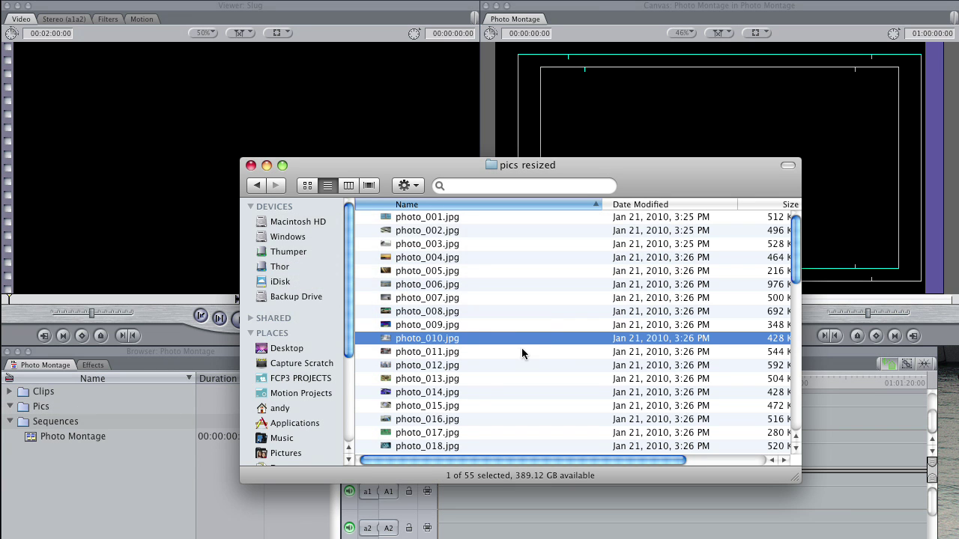
drag(375, 225, 428, 338)
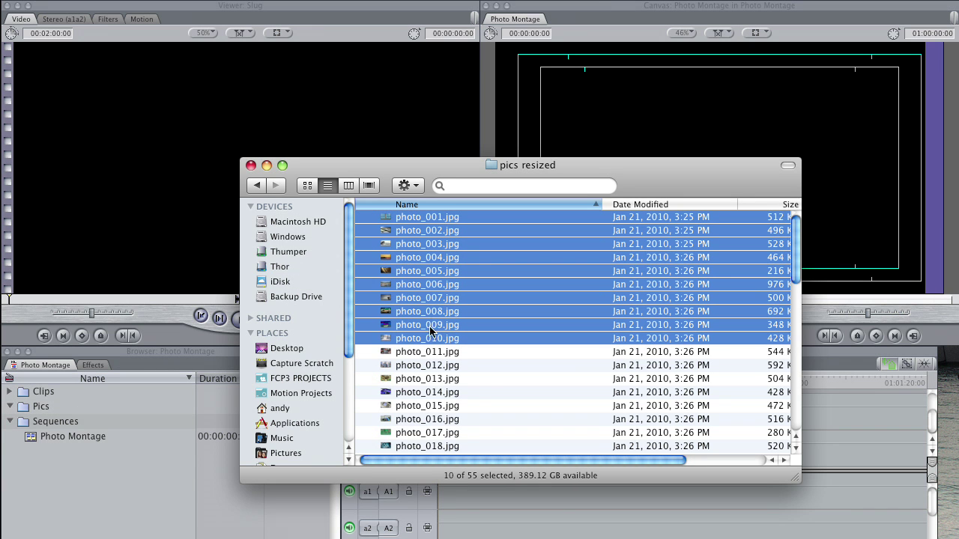
drag(383, 219, 43, 410)
click(157, 476)
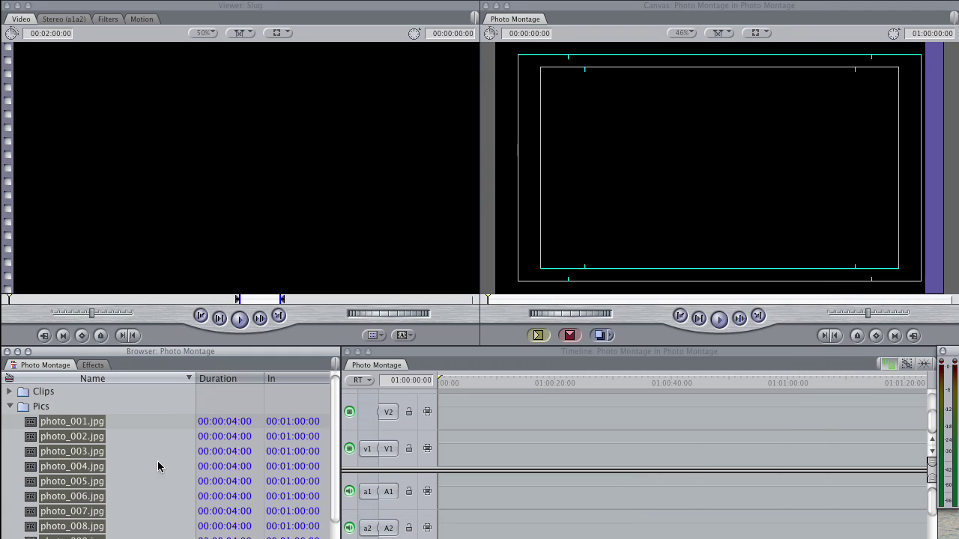
- Inspect the imported photos photo_001 through photo_009, then open User Preferences
click(238, 424)
click(244, 440)
click(243, 466)
click(242, 496)
click(240, 526)
click(237, 536)
click(237, 423)
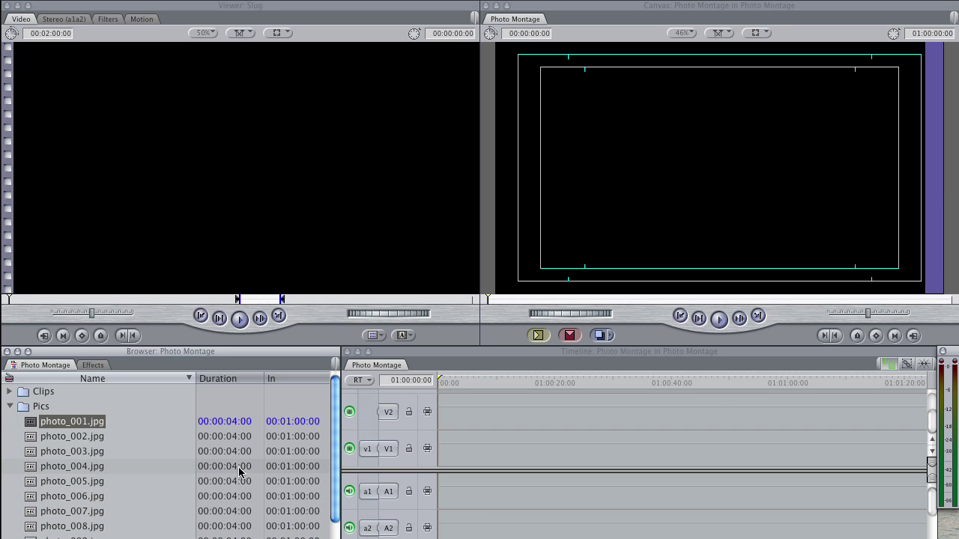
click(238, 436)
click(221, 421)
click(90, 2)
click(96, 32)
- Check the Editing tab's 00:00:05:00 duration, cancel, and reactivate the Timeline and Browser
click(233, 157)
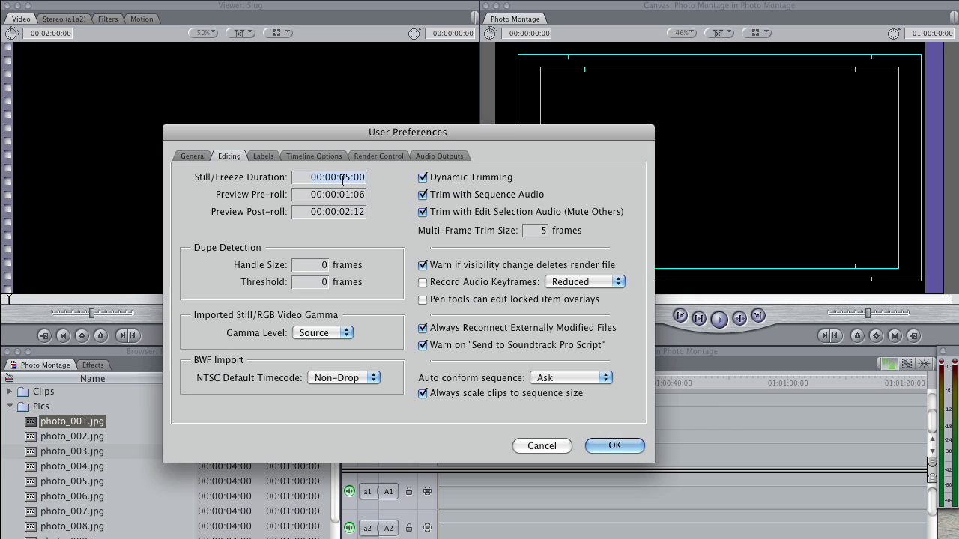
click(533, 445)
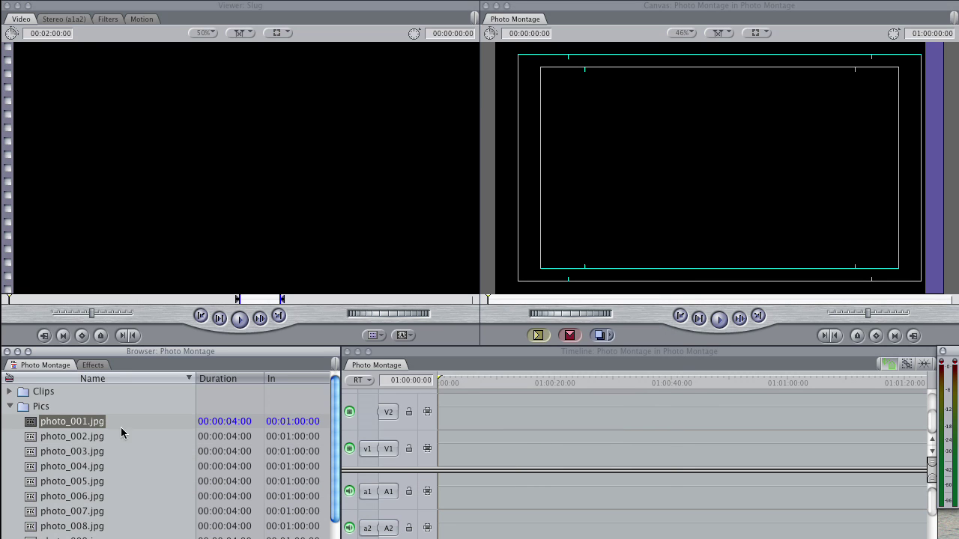
click(440, 362)
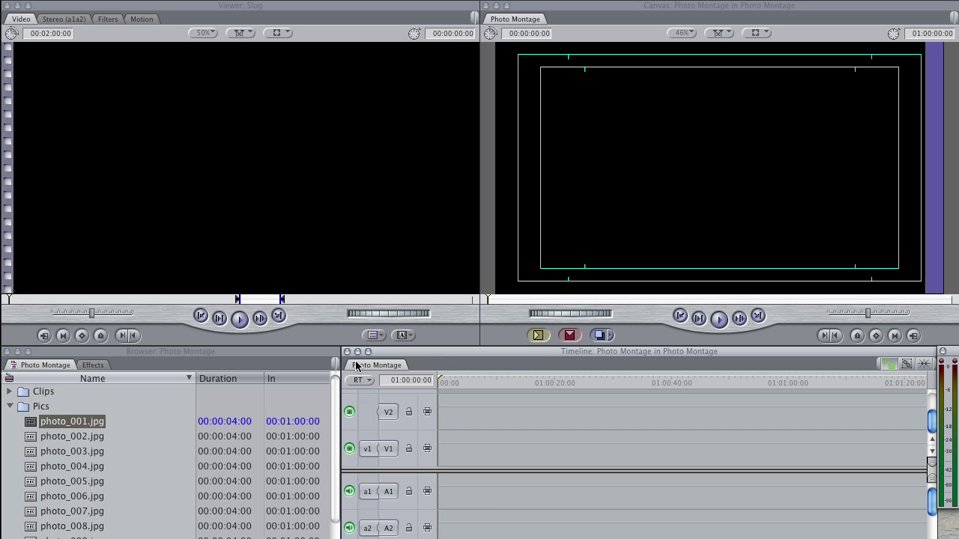
click(295, 356)
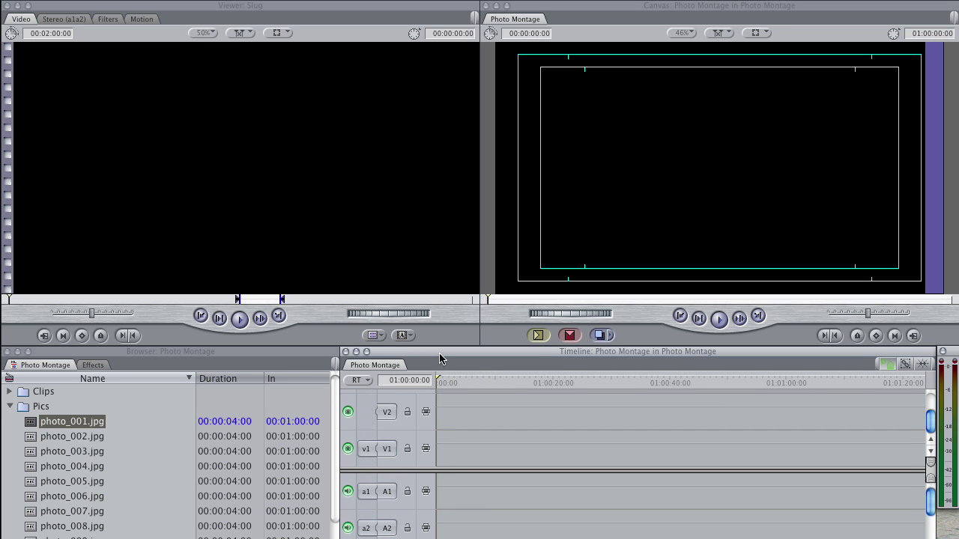
click(440, 359)
- Drop the ten 4-second photos onto V1 at the start, fit the view, and return Home
click(30, 424)
key(shift+Down)
key(shift+Down)
key(shift+Down)
key(shift+Down)
key(shift+Down)
key(shift+Down)
key(shift+Down)
key(shift+Down)
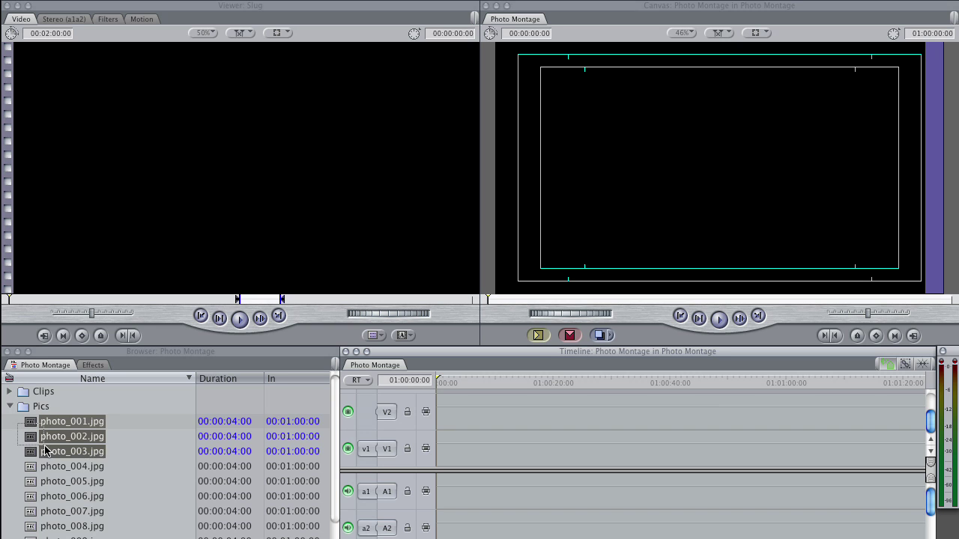
drag(36, 424, 462, 450)
click(532, 384)
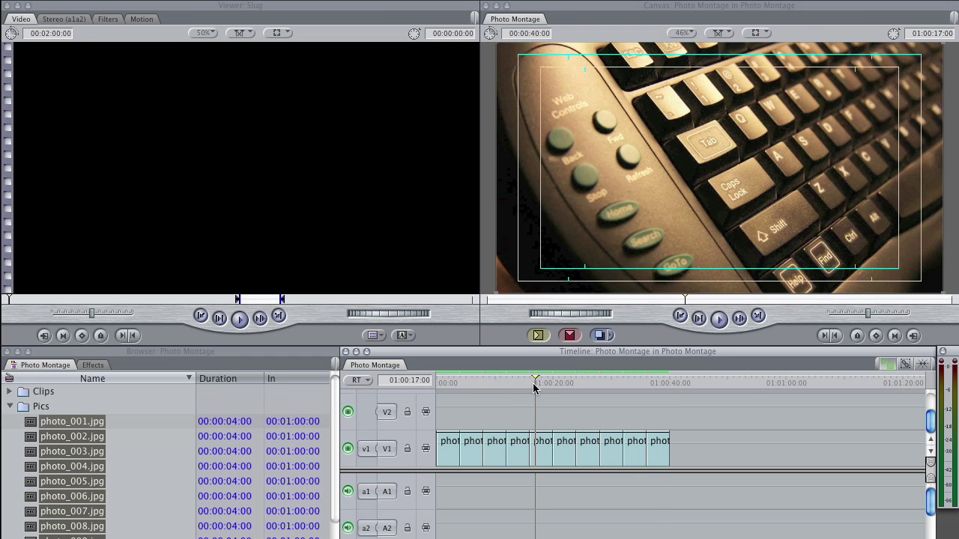
key(shift+z)
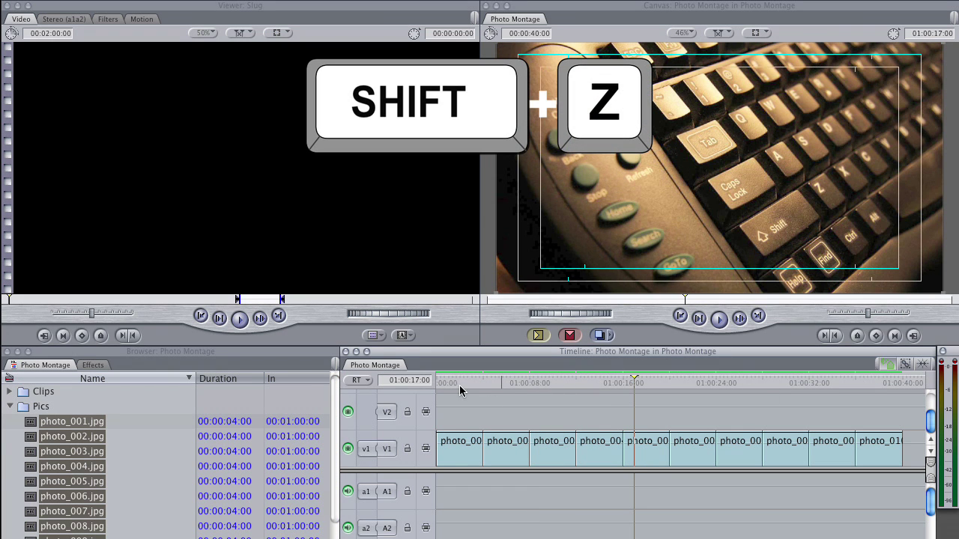
mouse_move(459, 384)
mouse_down()
mouse_move(856, 385)
mouse_move(462, 385)
mouse_up()
key(Home)
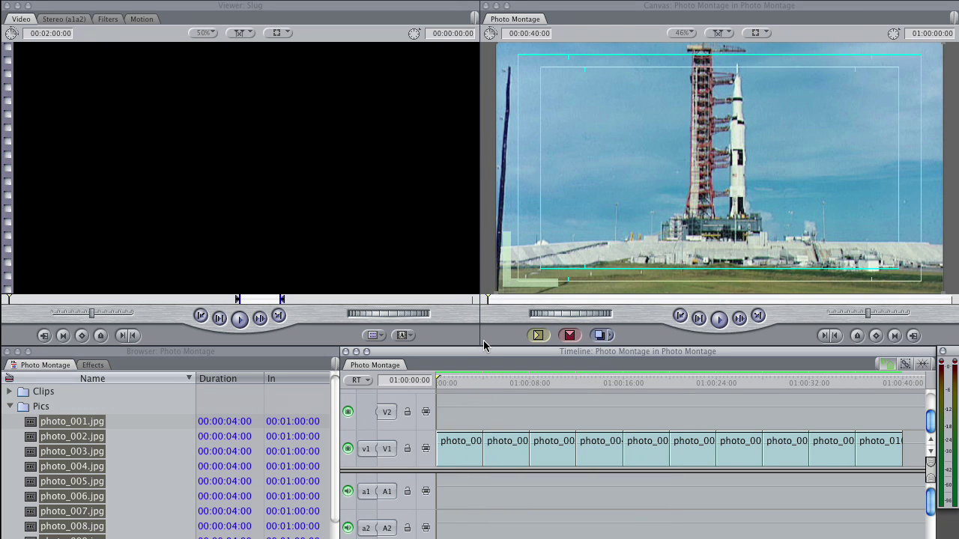
- Open photo_001.jpg in the Viewer and check its Motion settings: Scale 100, Rotation 0, Center 0,0
double_click(458, 452)
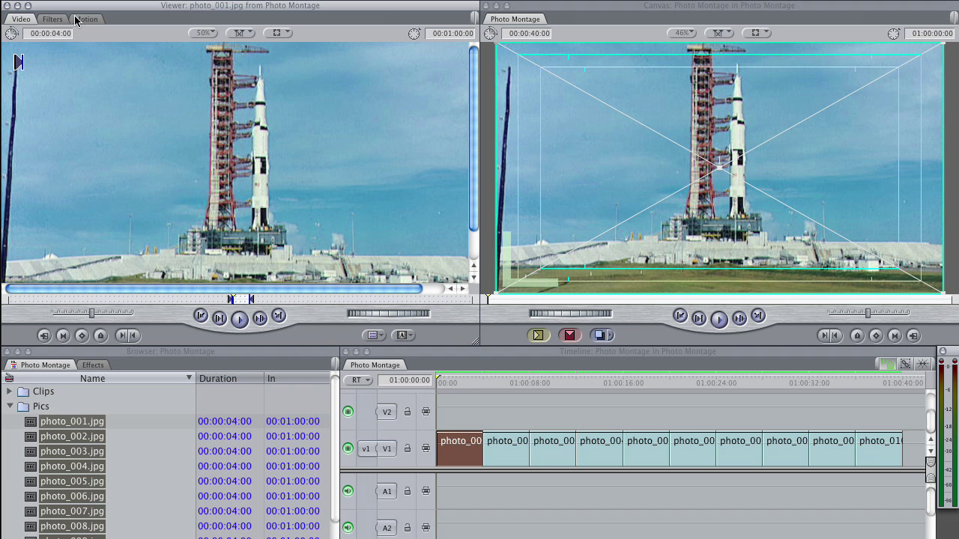
click(86, 20)
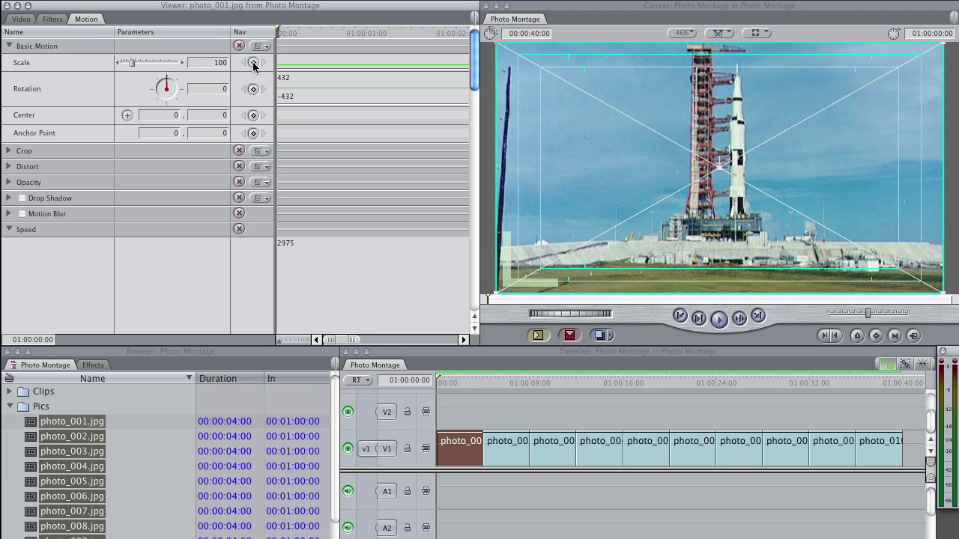
click(456, 415)
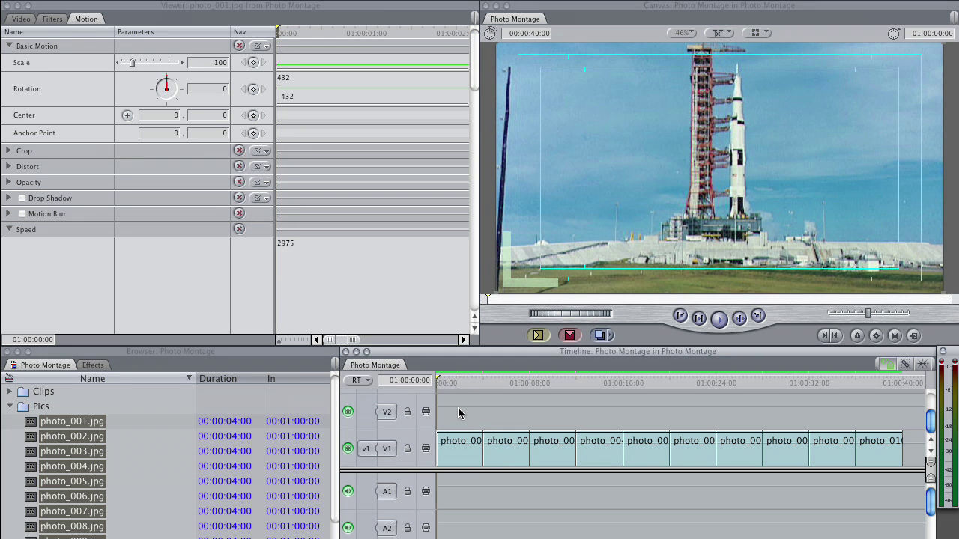
click(27, 19)
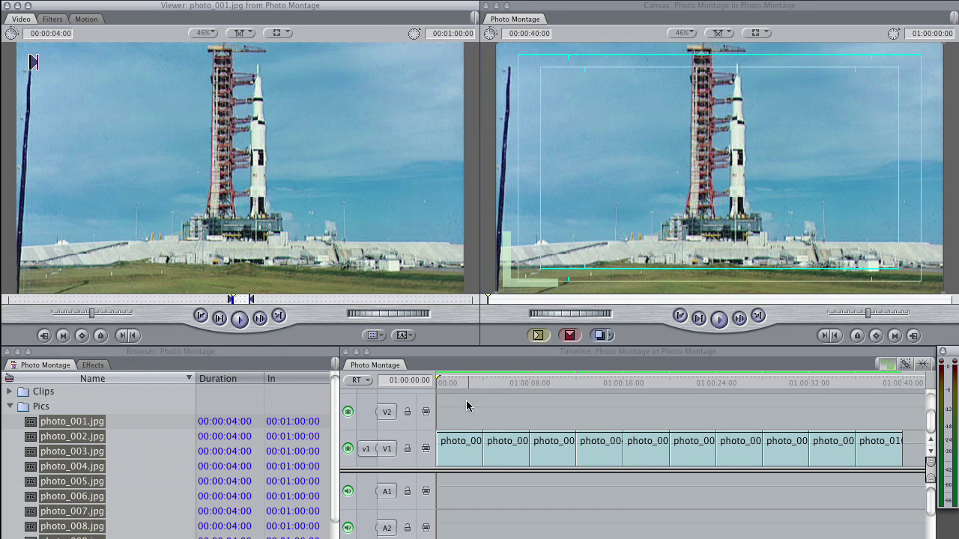
drag(459, 383, 467, 382)
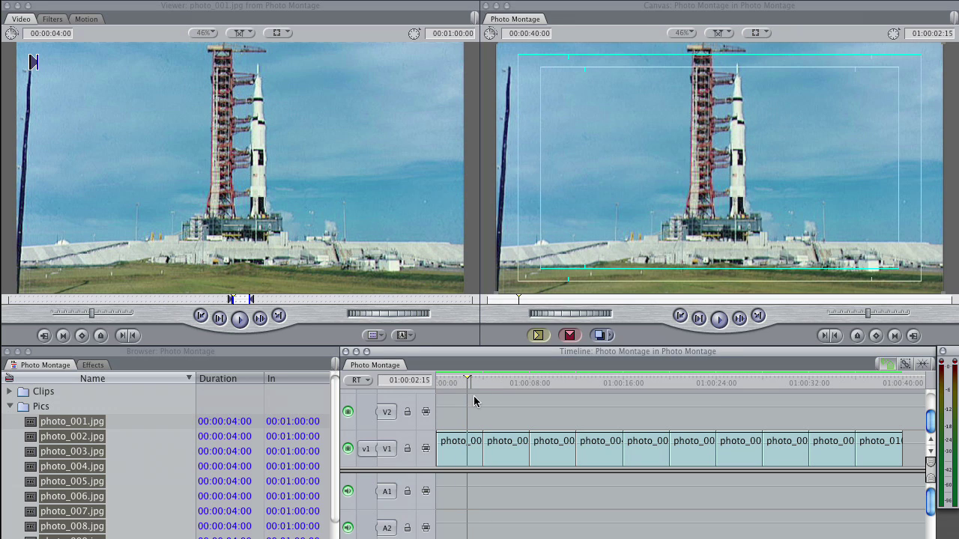
click(477, 384)
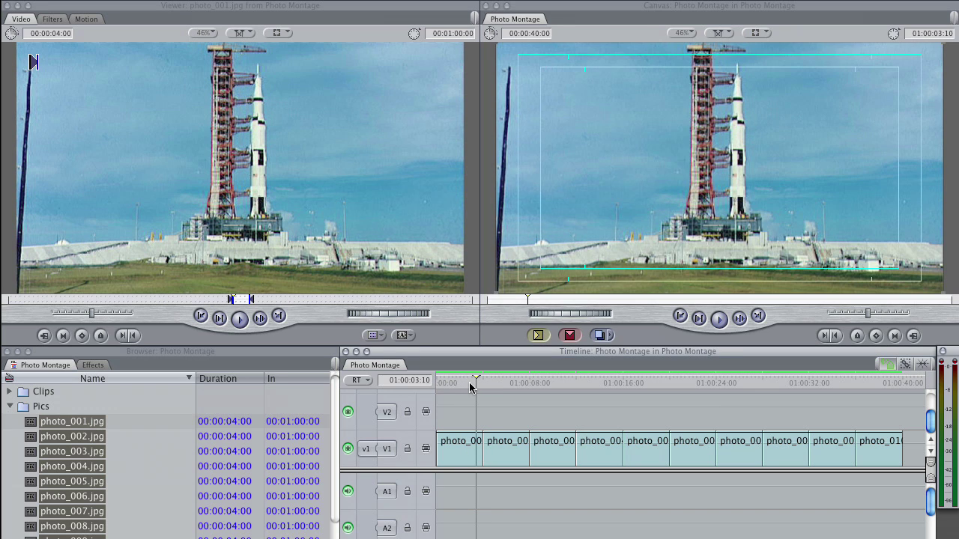
mouse_move(470, 385)
mouse_down()
mouse_move(483, 382)
mouse_move(471, 382)
mouse_up()
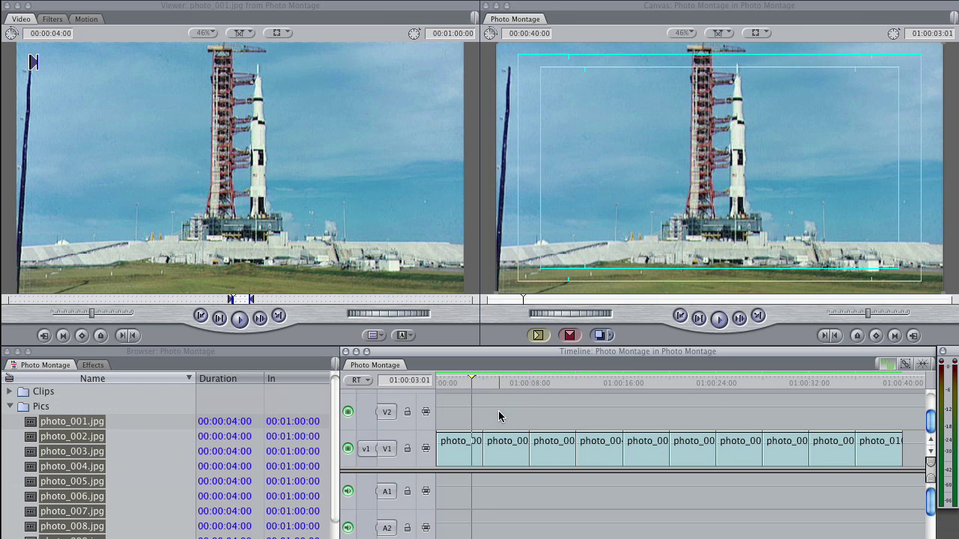
- Try default transitions on the interior stills, then undo them and clear the selection
drag(499, 416, 835, 464)
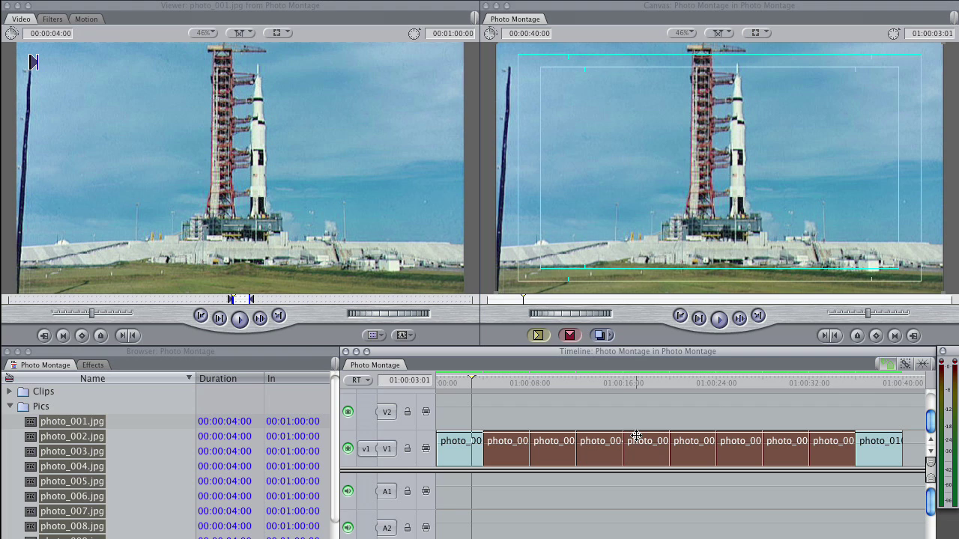
key(super+t)
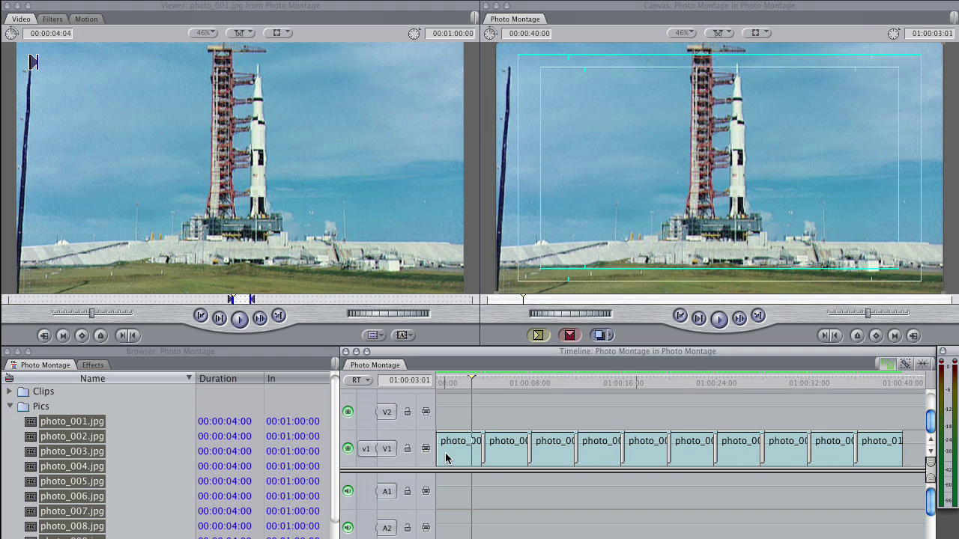
key(super+z)
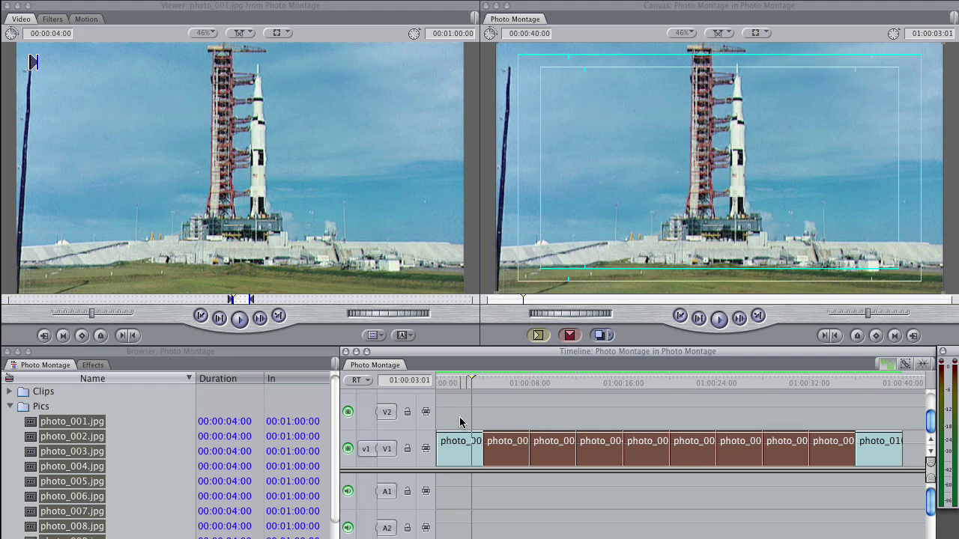
drag(462, 423, 876, 451)
key(super+shift+a)
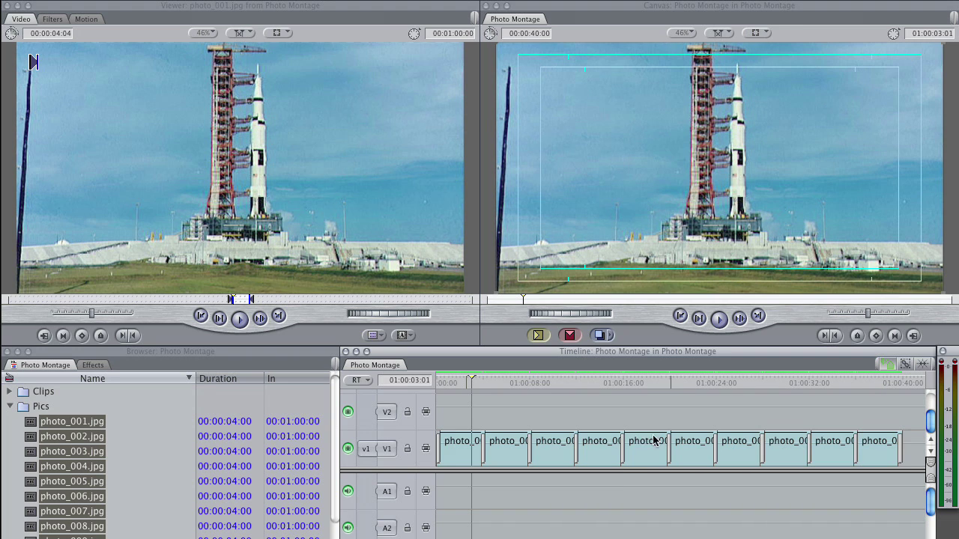
- Reselect stills two through nine and add the default transition at their cuts
click(438, 453)
click(898, 447)
click(439, 453)
key(super+a)
drag(500, 408, 824, 471)
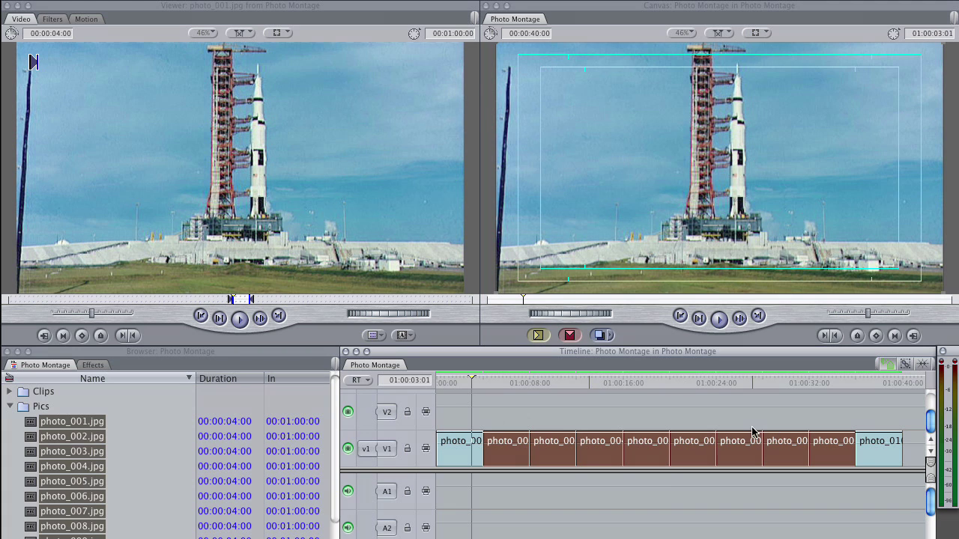
key(super+t)
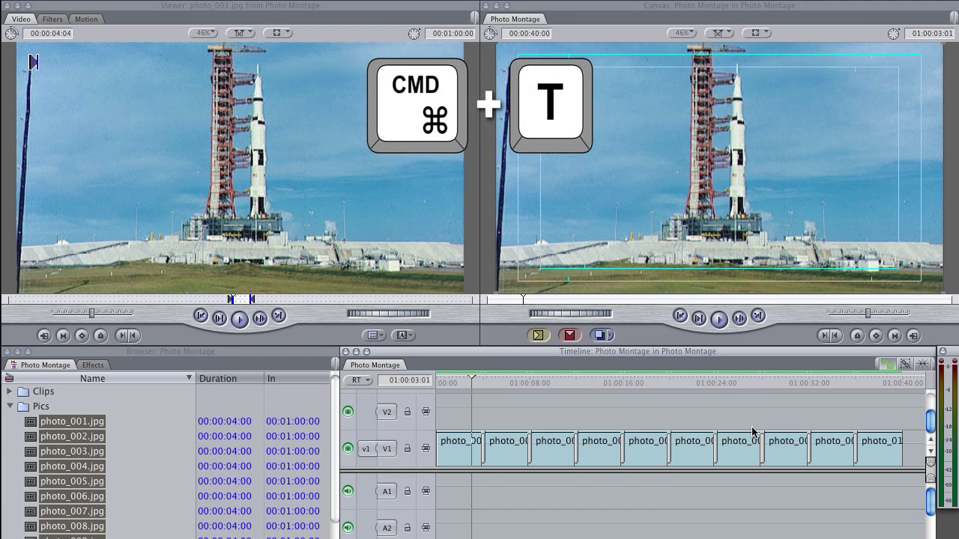
- Check the new transition's options, then list the Favorites, Video Transitions and Video Filters effect bins
right_click(483, 455)
click(528, 414)
click(93, 365)
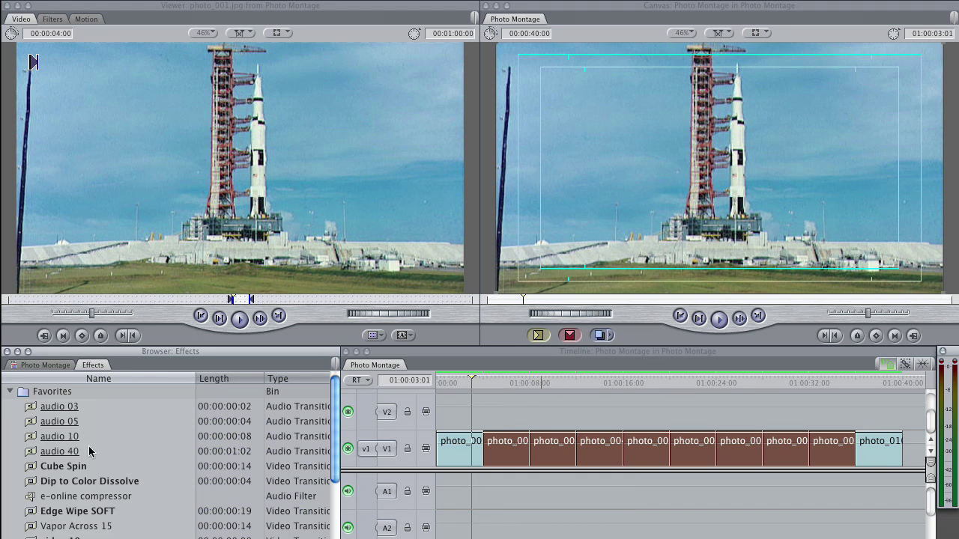
drag(333, 428, 339, 463)
click(59, 501)
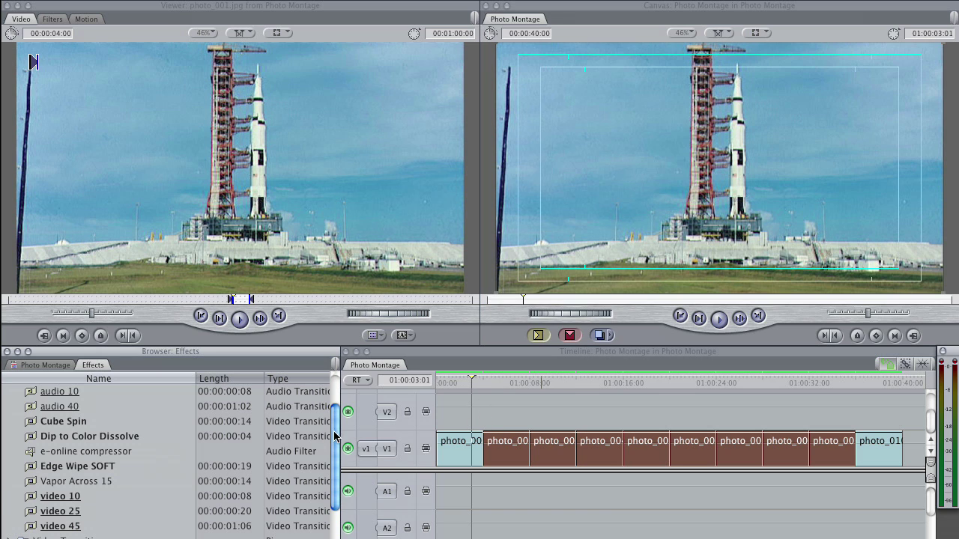
drag(338, 437, 338, 476)
- Make Cross Dissolve from Video Transitions > Dissolve the default transition
scroll(333, 427, up, 3)
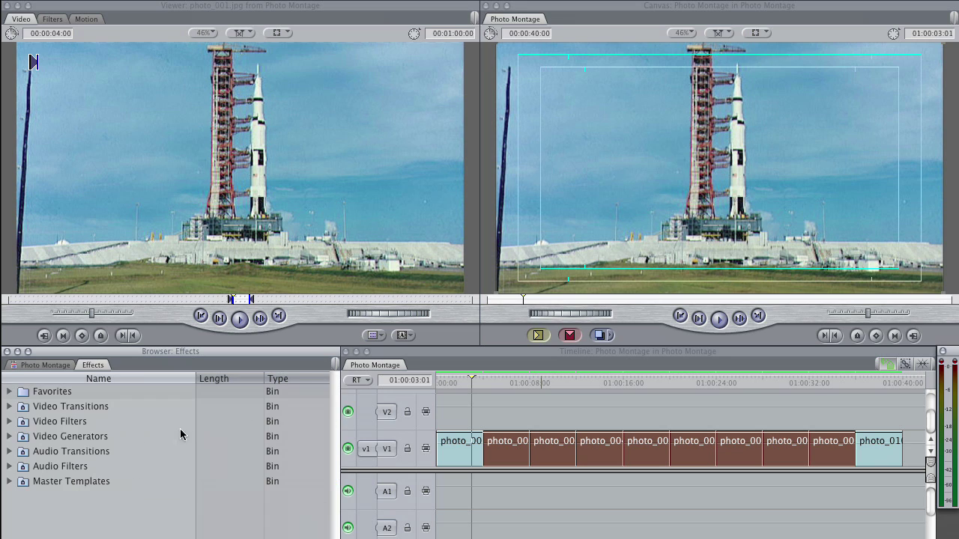
click(22, 412)
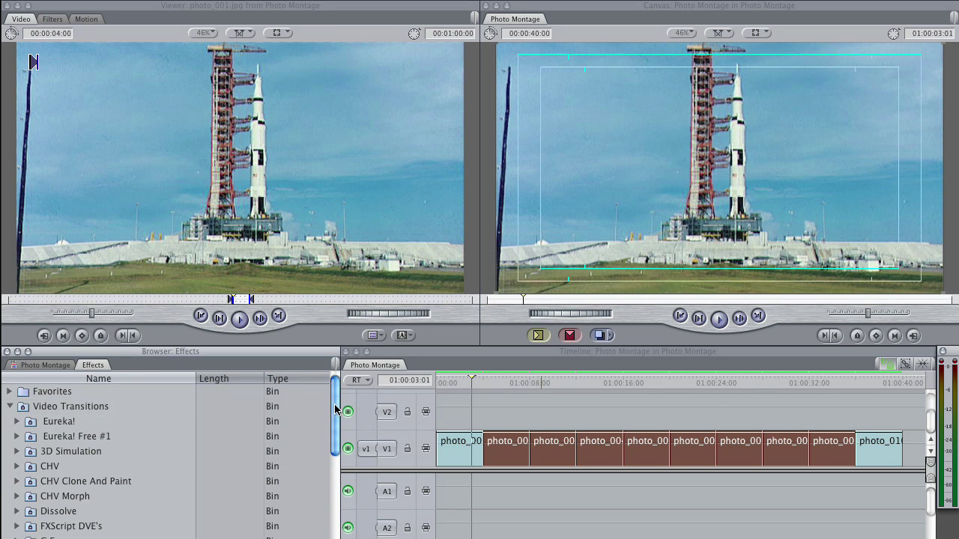
drag(334, 412, 332, 424)
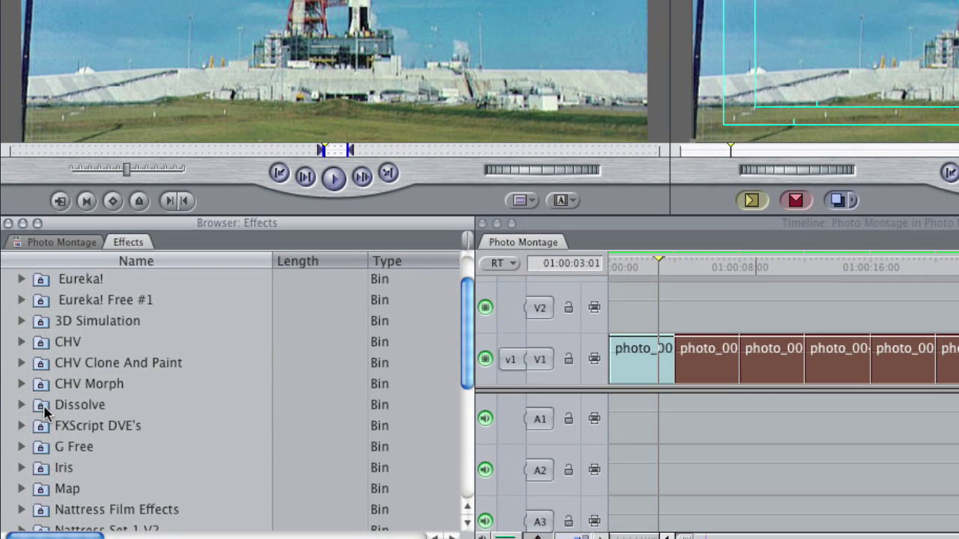
click(20, 443)
right_click(103, 479)
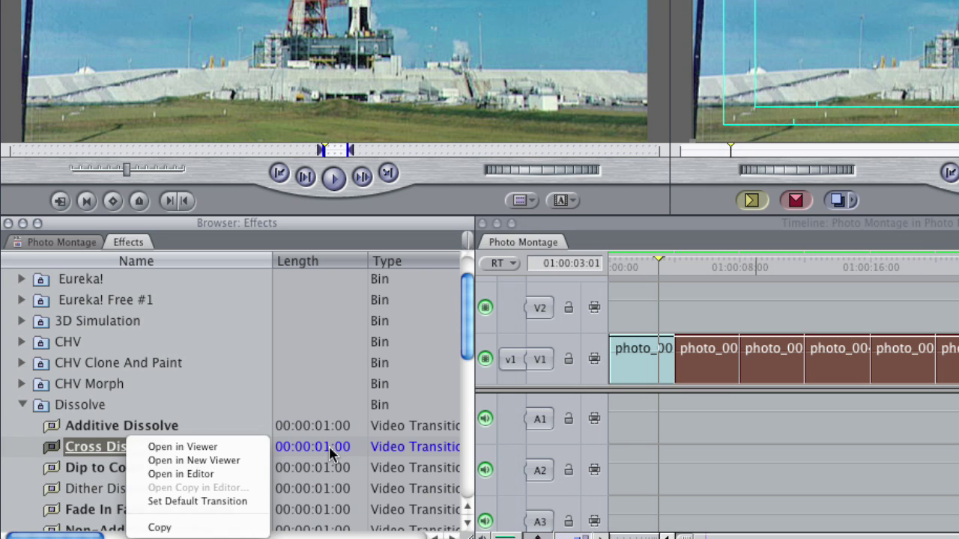
click(189, 502)
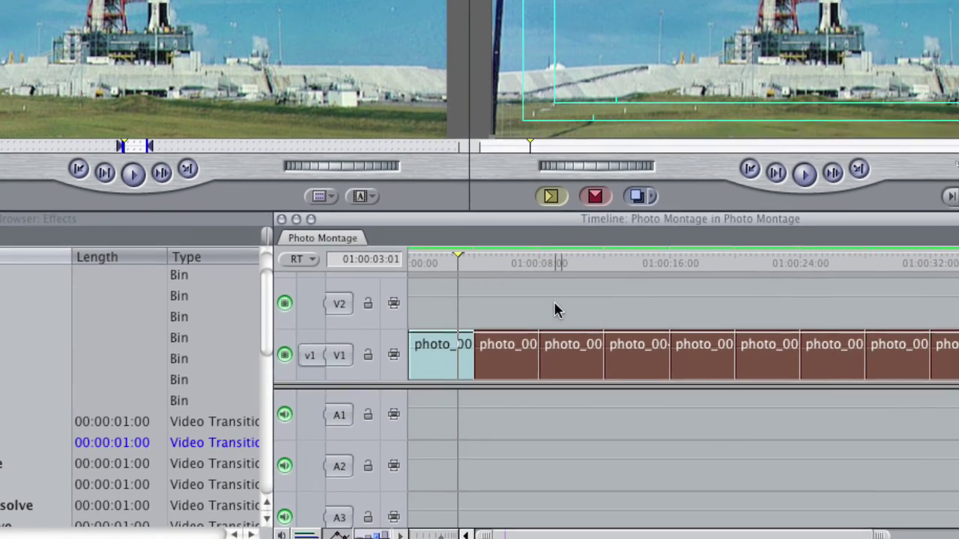
- Add one-second cross dissolves at the V1 cuts and check the first dissolve's duration
key(super+t)
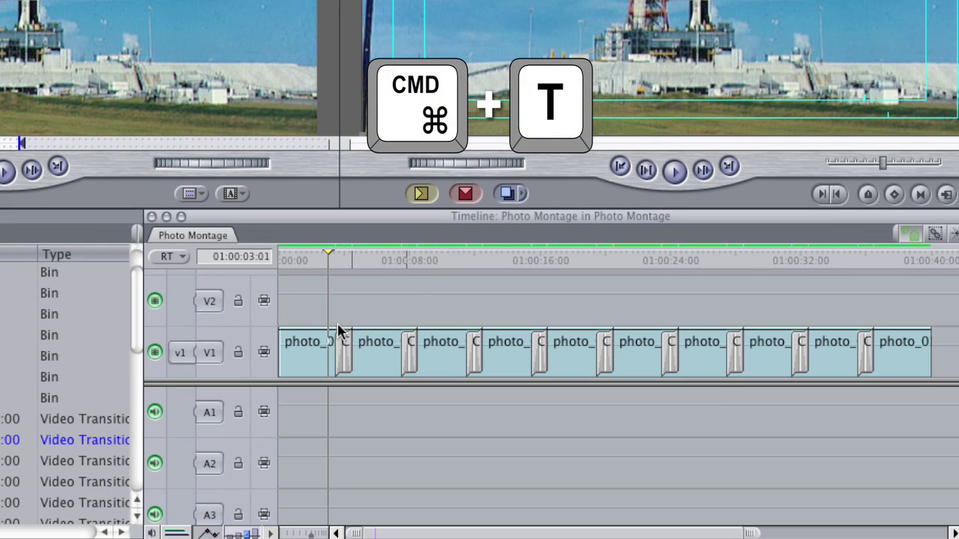
right_click(343, 352)
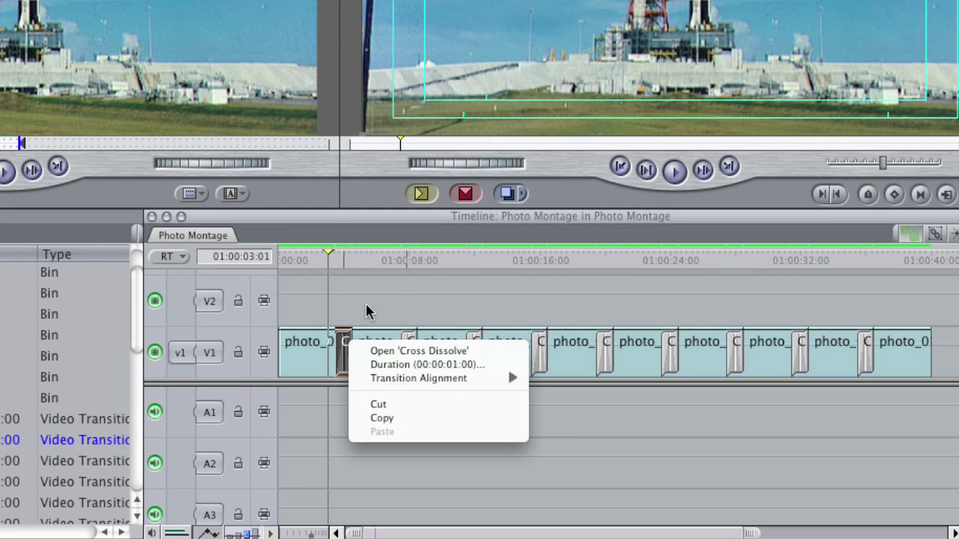
click(355, 305)
click(340, 290)
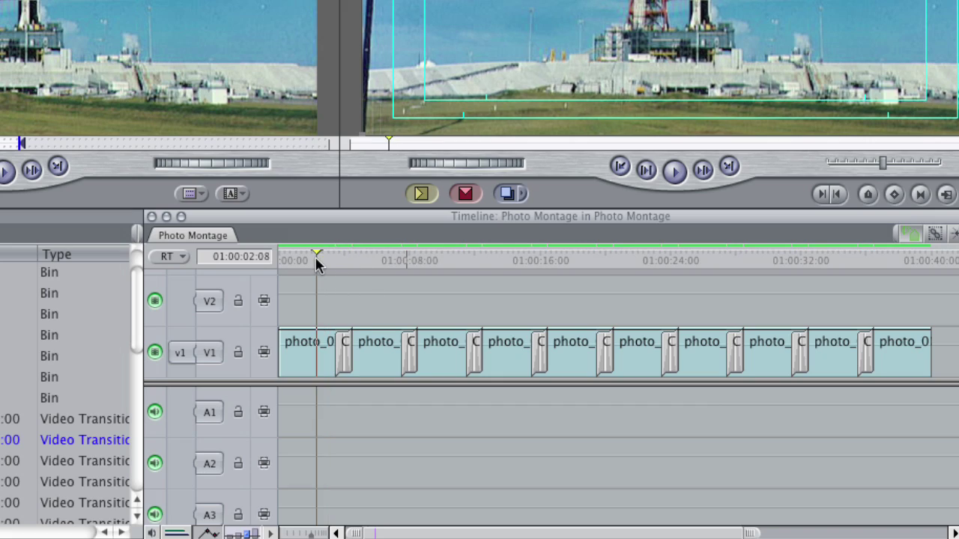